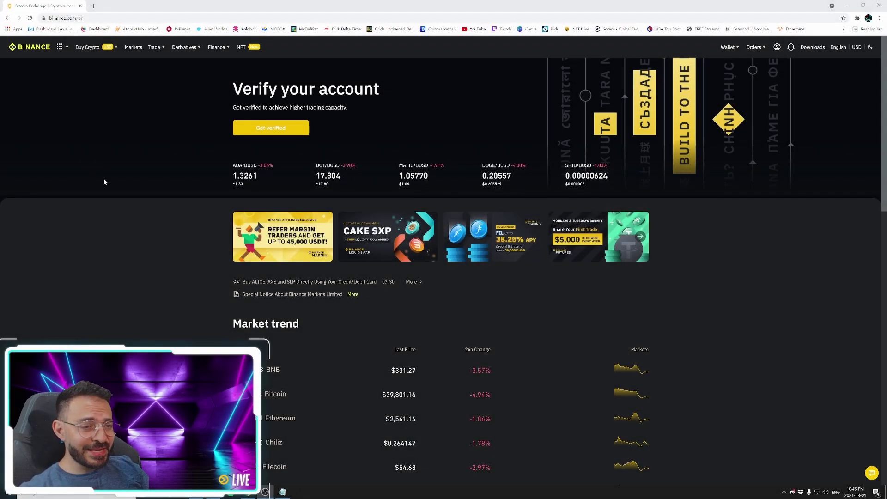
- Open the Fiat and Spot wallet and filter its coins to 'Hive', showing 13.79625 HIVE
mouse_move(727, 47)
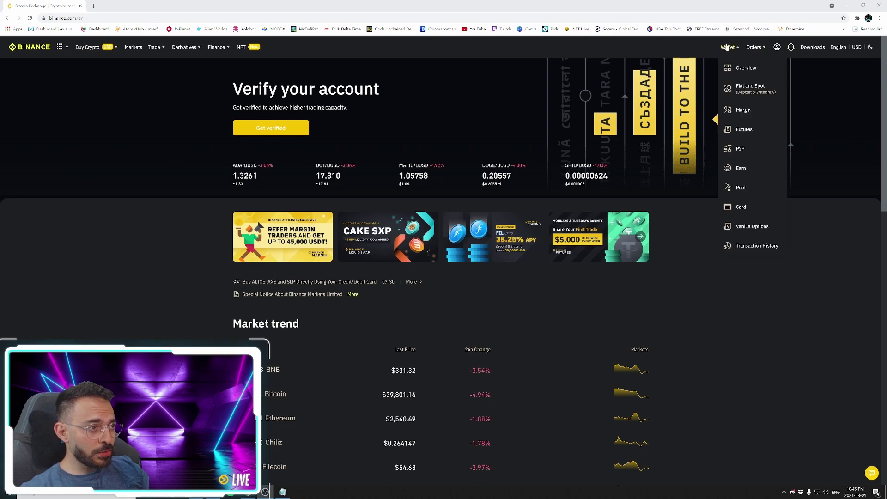
left_click(741, 70)
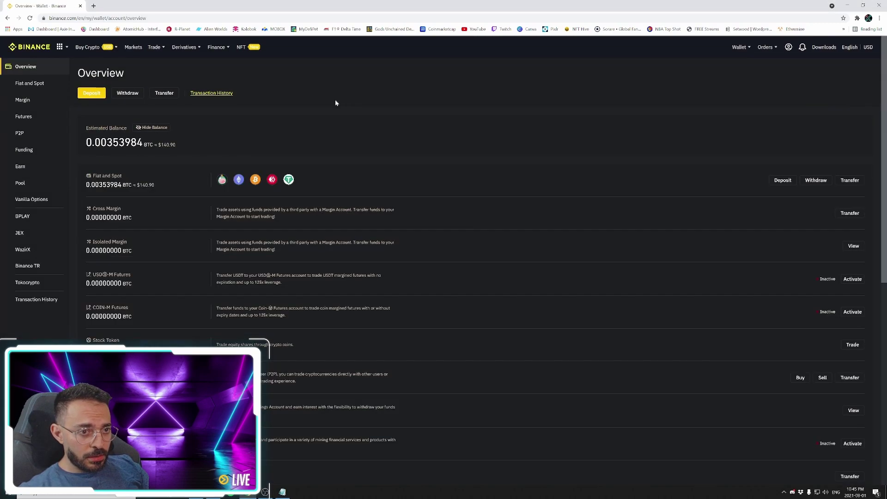
left_click(369, 184)
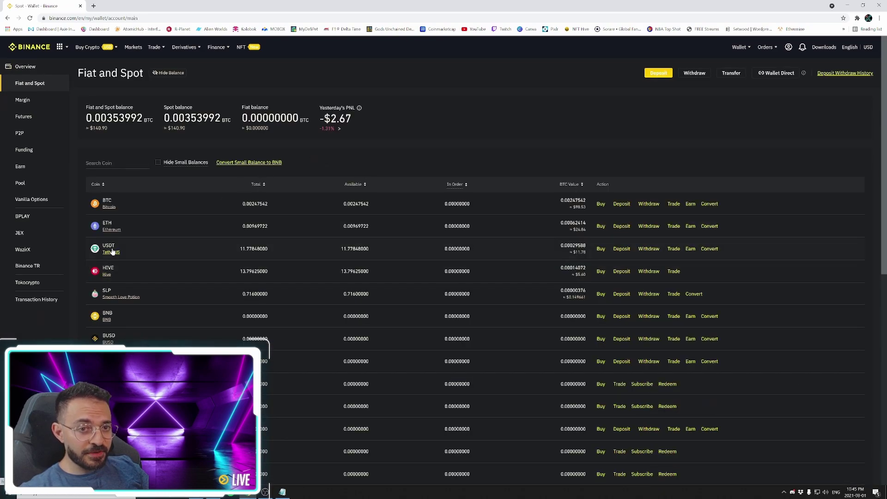
left_click(115, 163)
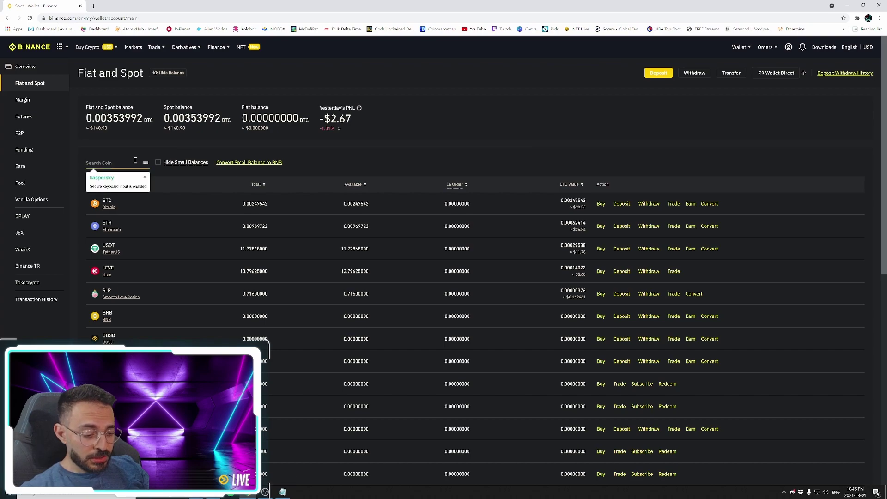
type("Hive")
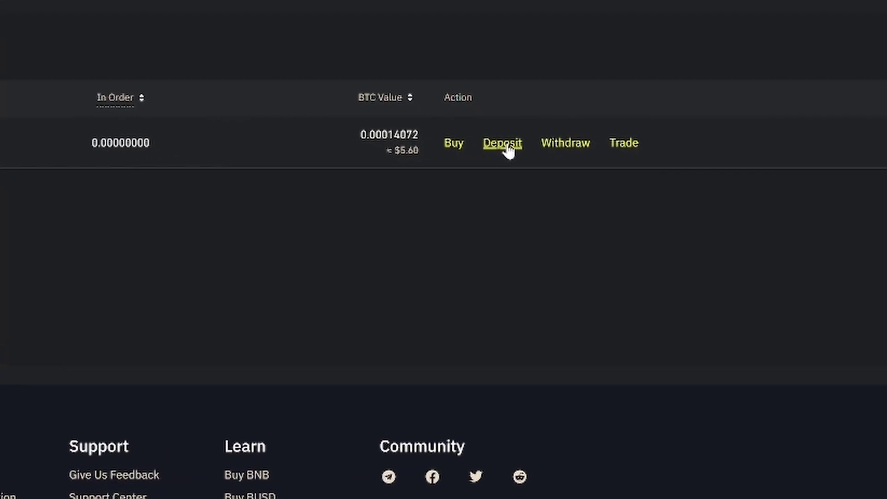
- Open the HIVE deposit page, dismiss the memo warning, and highlight the deposit address and memo
left_click(508, 147)
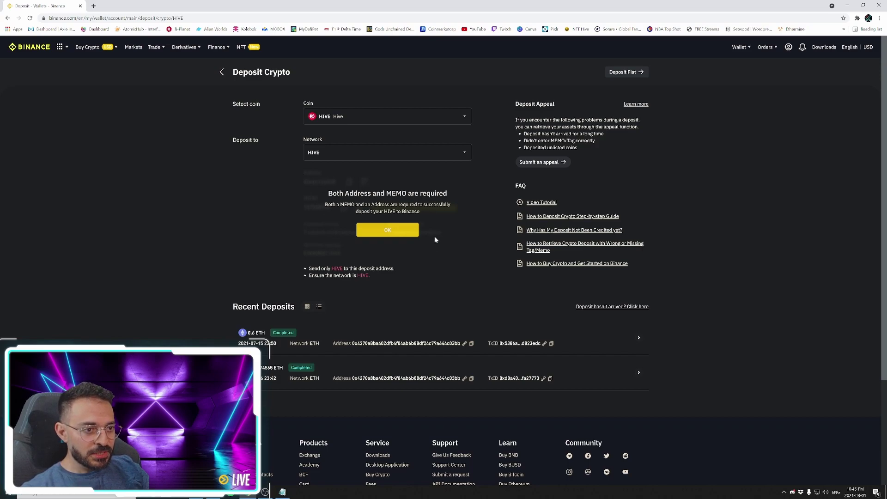
left_click(389, 232)
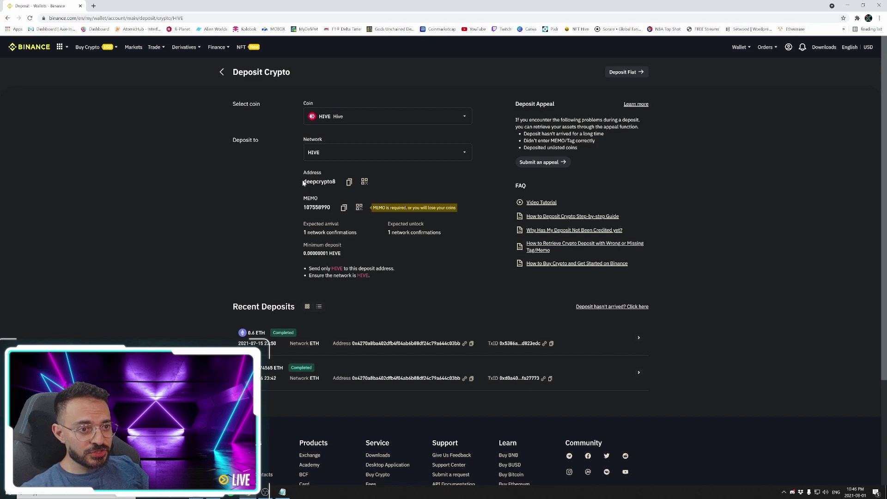
left_click_drag(304, 182, 337, 183)
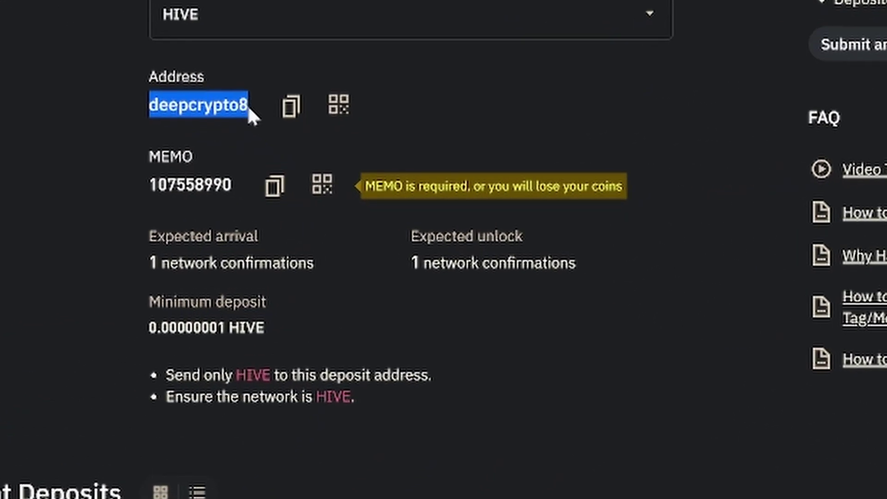
left_click(50, 111)
left_click_drag(151, 185, 235, 185)
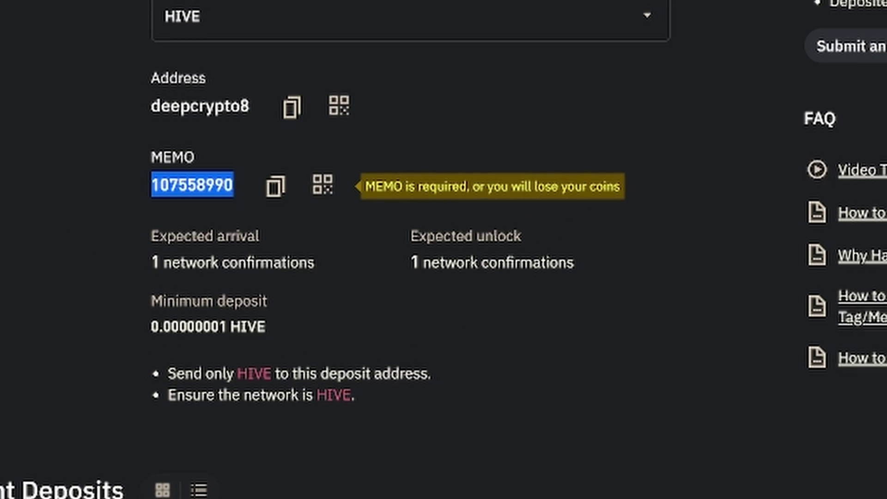
- Open Hive Keychain and start a new transfer from the 20.412 HIVE balance
left_click(216, 197)
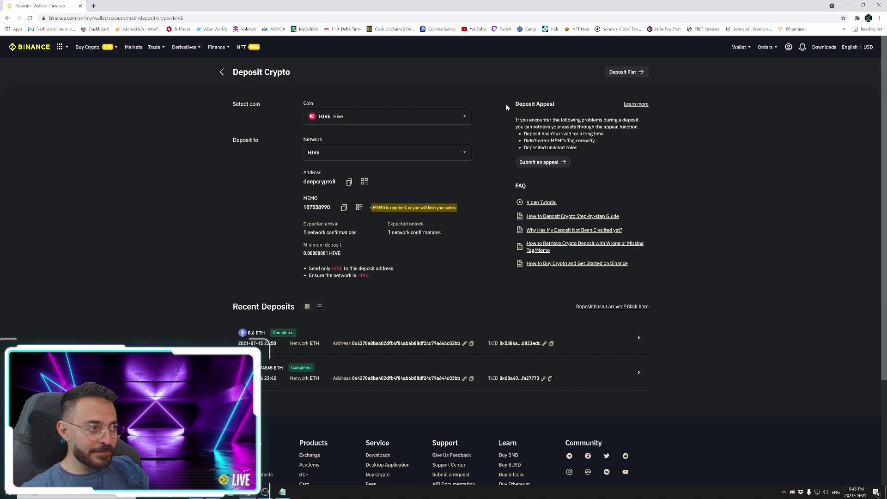
left_click(857, 18)
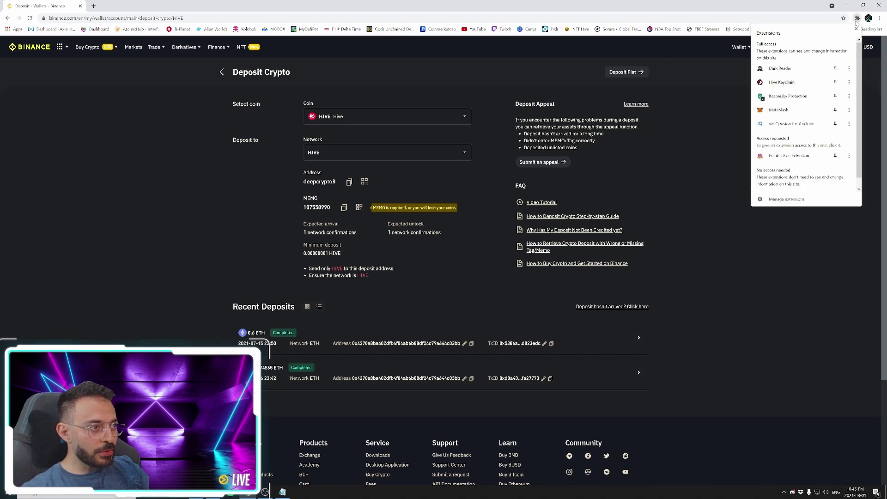
left_click(785, 83)
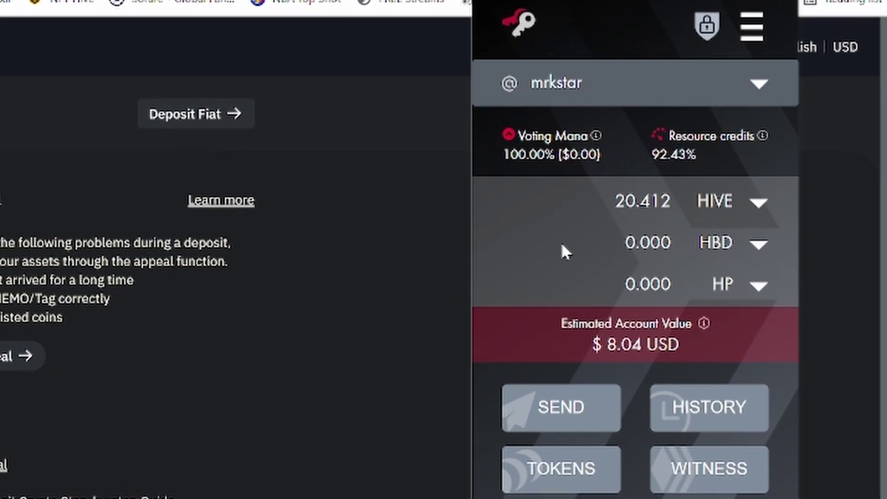
left_click(560, 417)
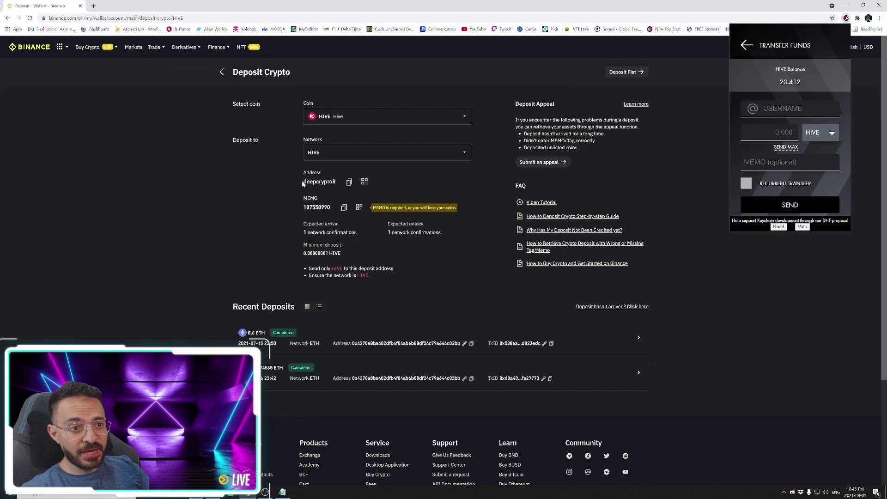
- Copy Binance's HIVE deposit address to the clipboard
left_click_drag(299, 181, 315, 180)
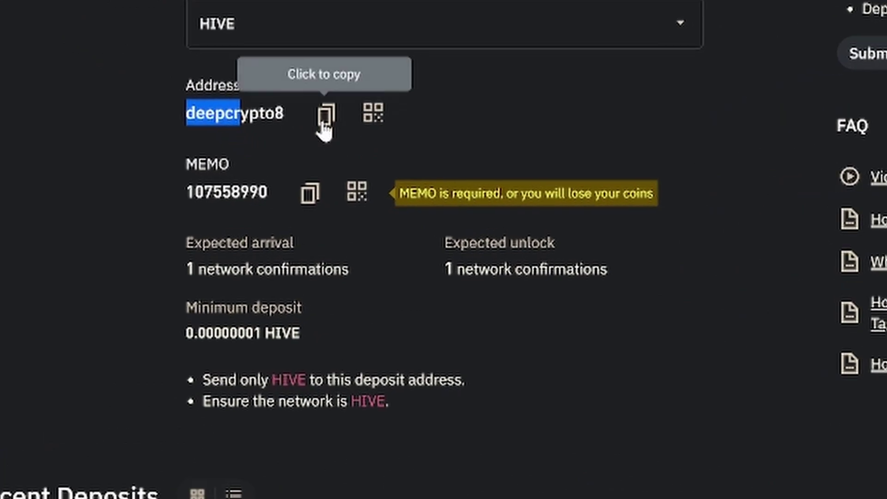
left_click(349, 179)
left_click(327, 114)
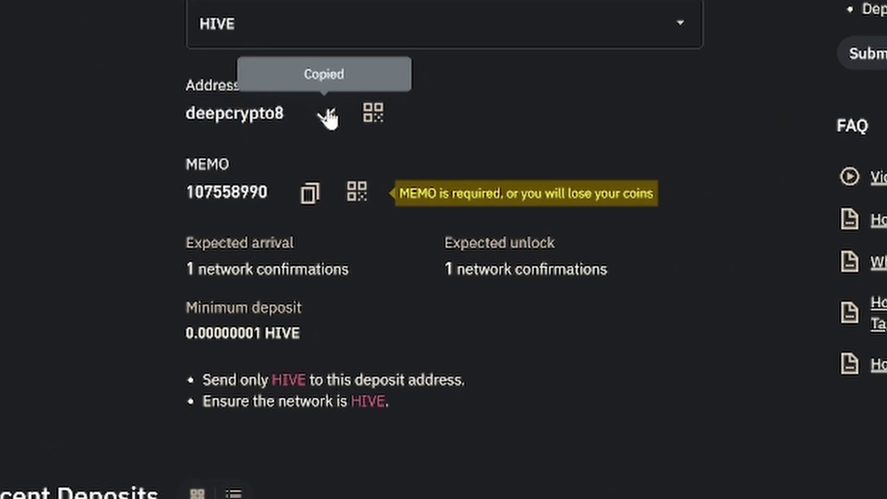
- Reopen the Keychain transfer form and paste Binance's deposit address as the recipient
left_click(857, 18)
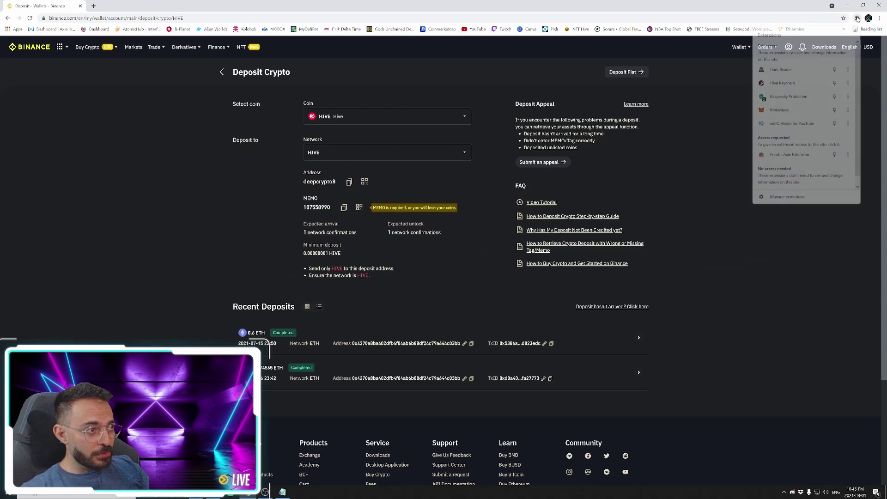
left_click(774, 84)
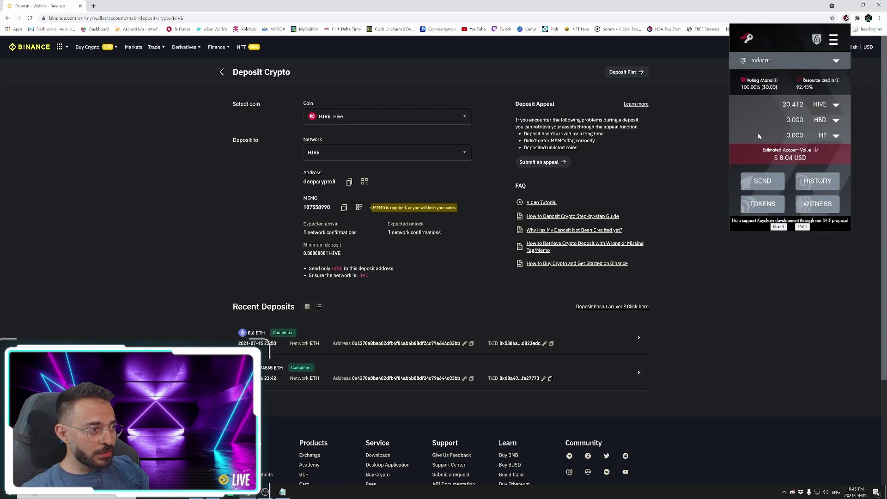
left_click(756, 191)
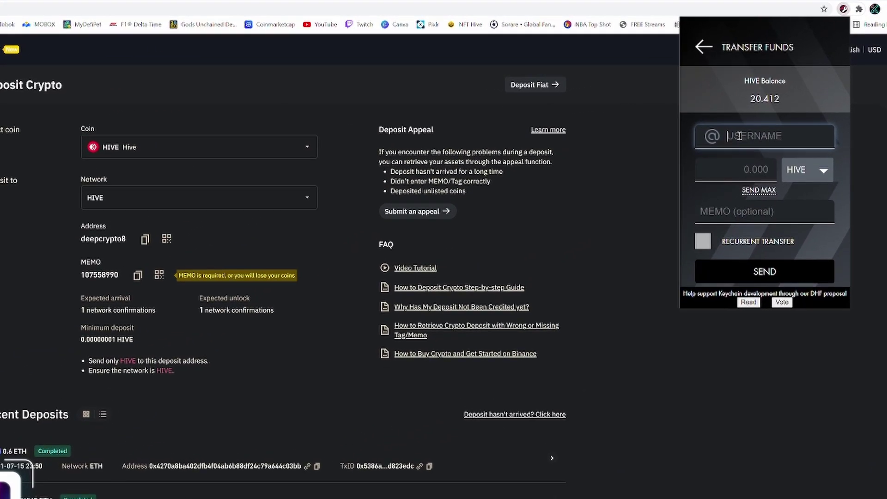
right_click(773, 111)
left_click(740, 261)
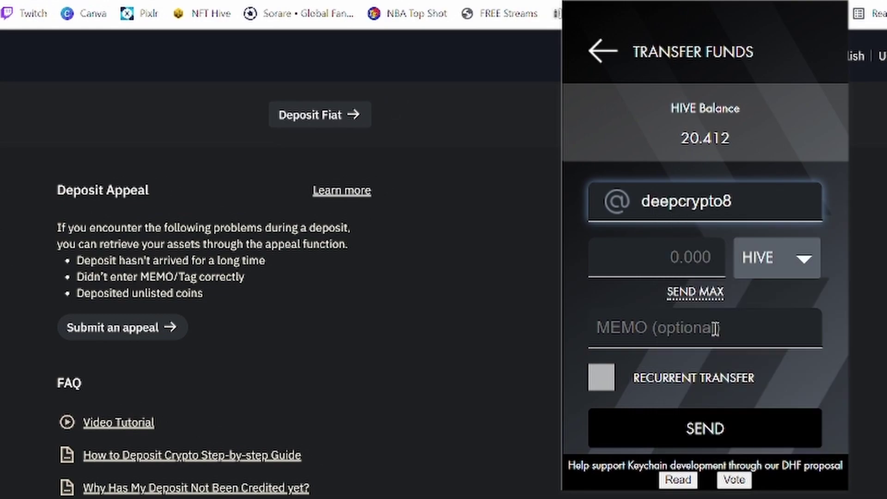
- Enter 5 HIVE as the amount and type the Binance deposit memo
left_click(674, 255)
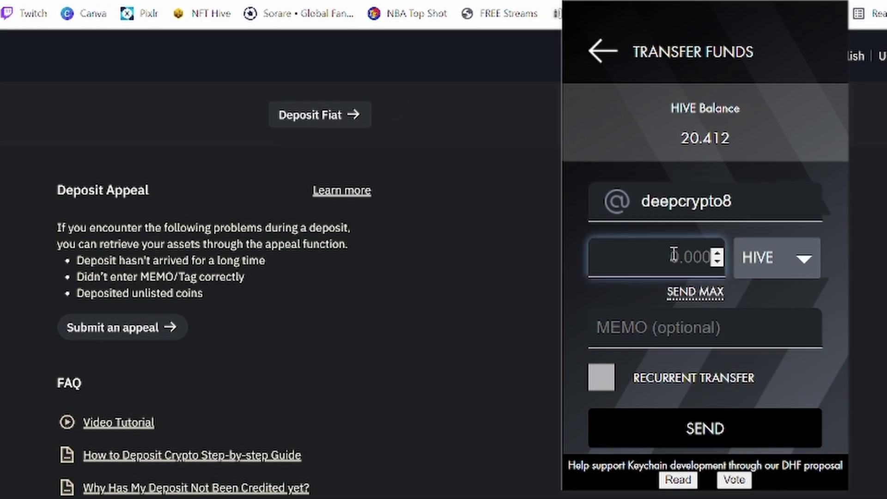
type("5")
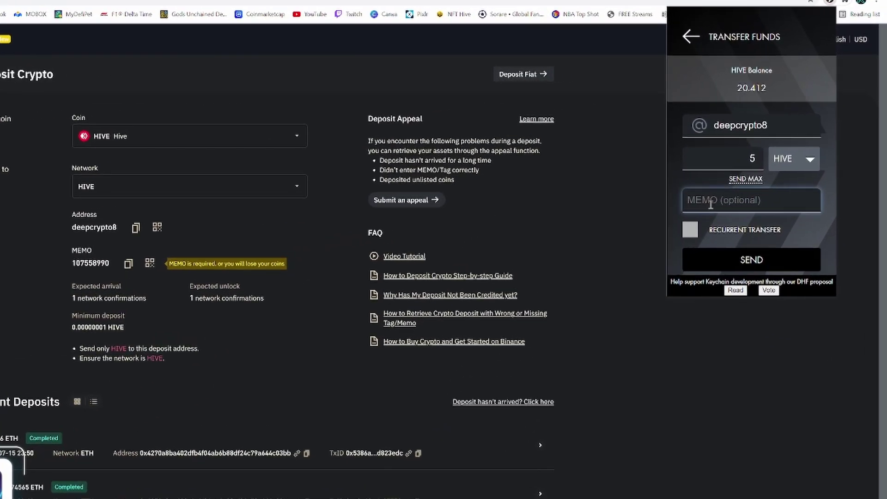
type("107")
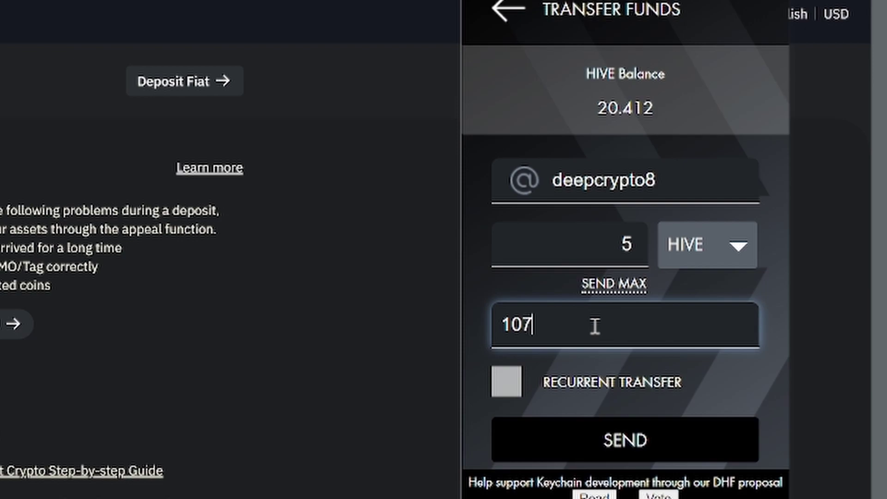
type("558")
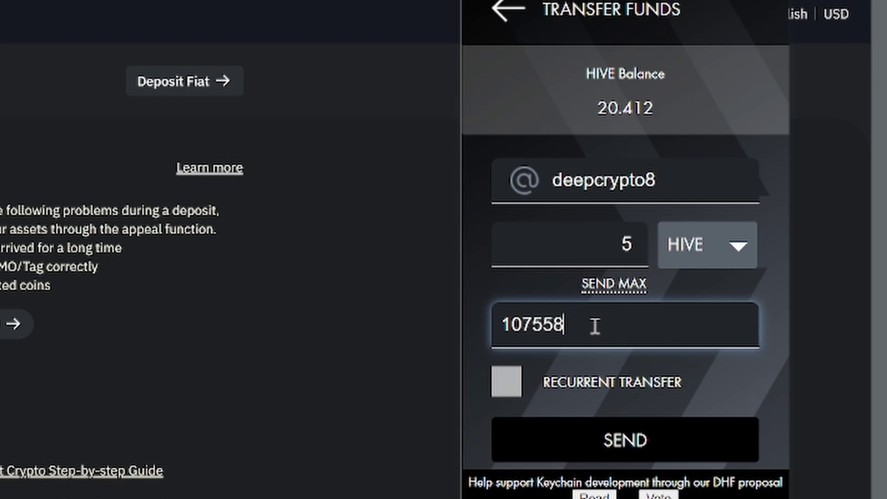
type("990")
- Submit the 5 HIVE transfer, review the confirmation page, and confirm it
left_click(639, 443)
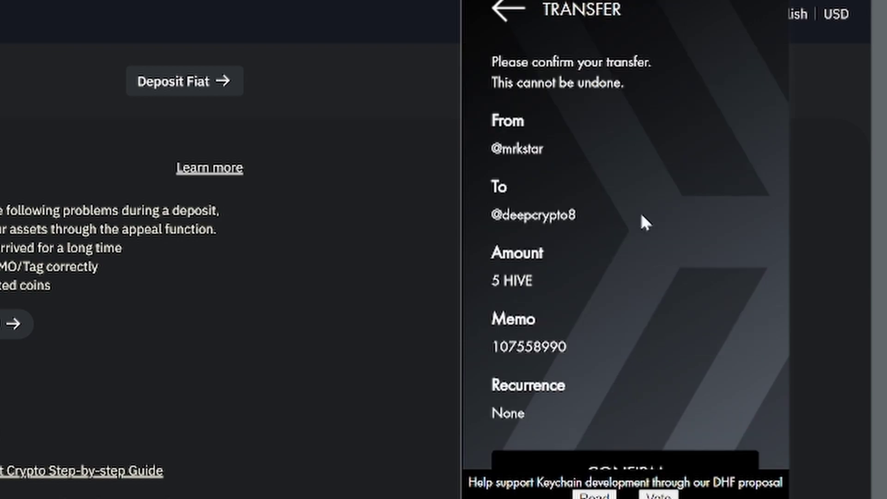
scroll(633, 287, "down", 1)
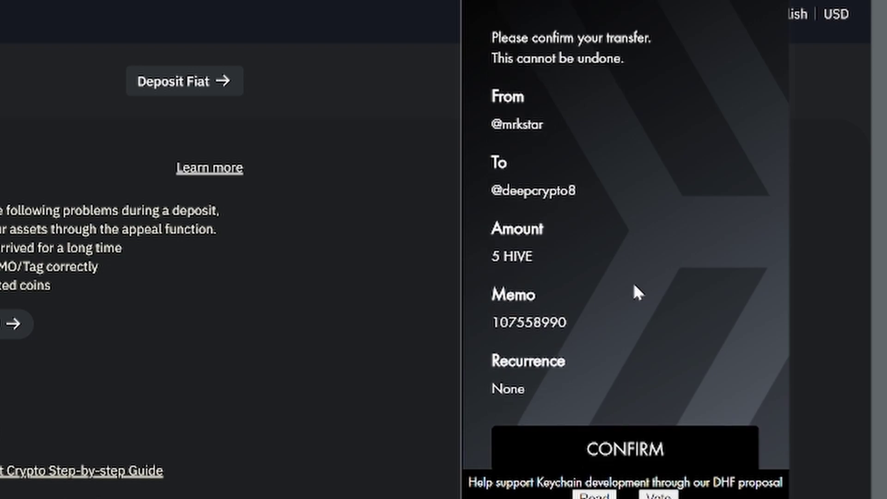
left_click(626, 449)
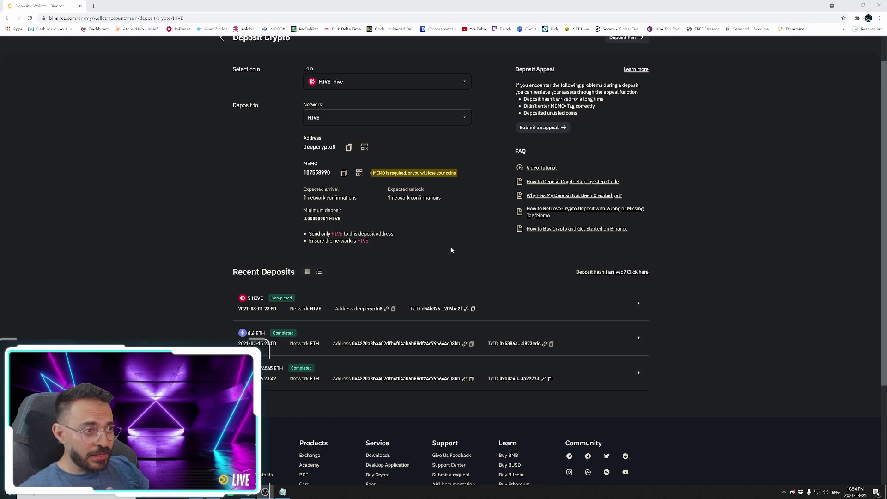
scroll(462, 242, "up", 1)
mouse_move(805, 46)
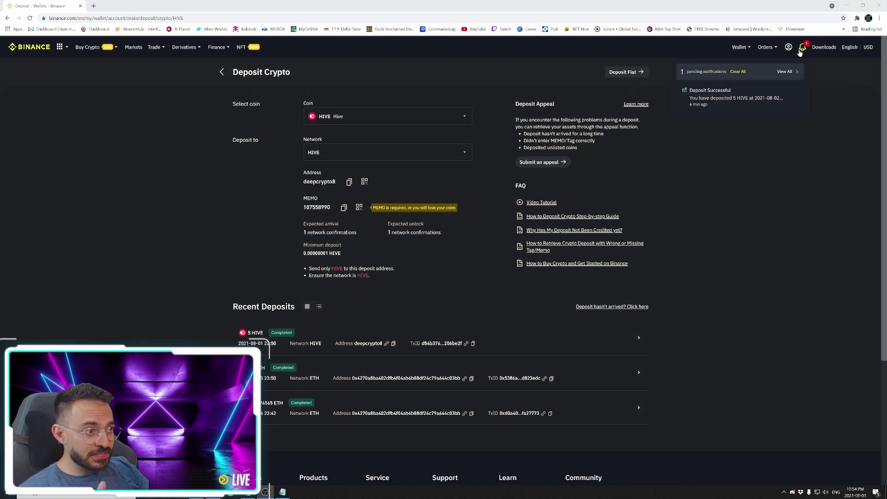
scroll(388, 284, "down", 1)
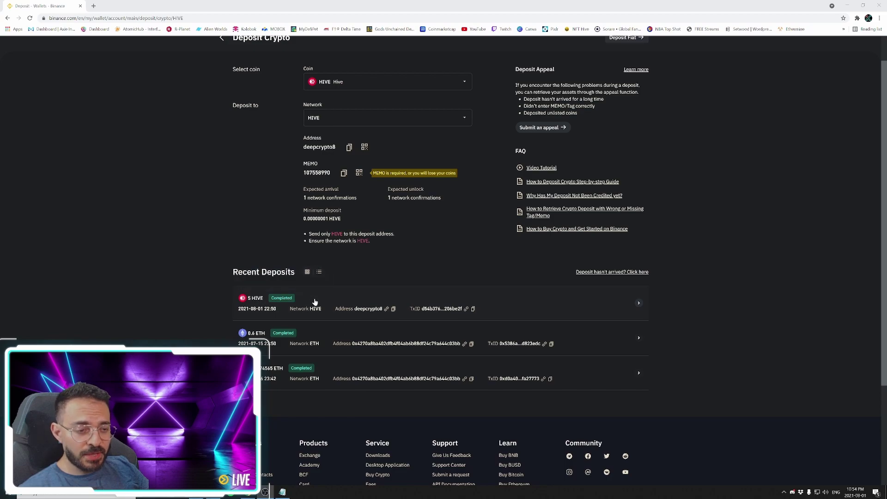
scroll(359, 280, "up", 1)
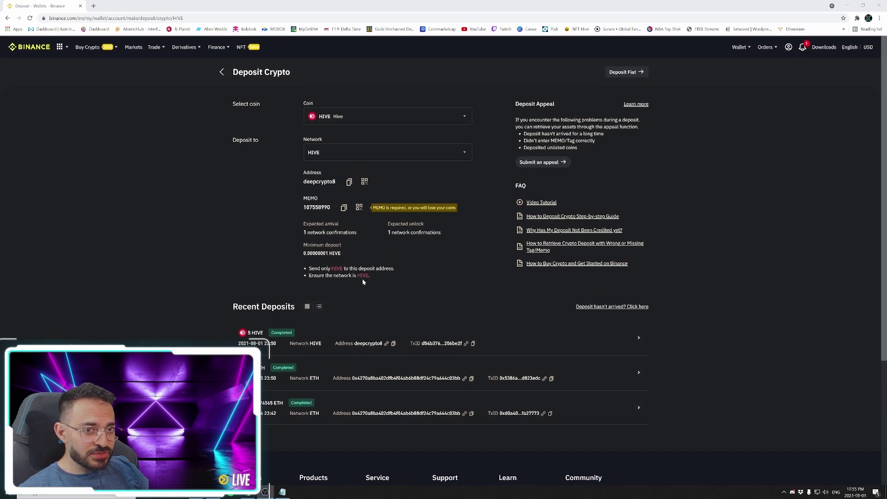
- Open the Fiat and Spot wallet and scroll to the HIVE row reading 18.79625
mouse_move(739, 47)
left_click(761, 91)
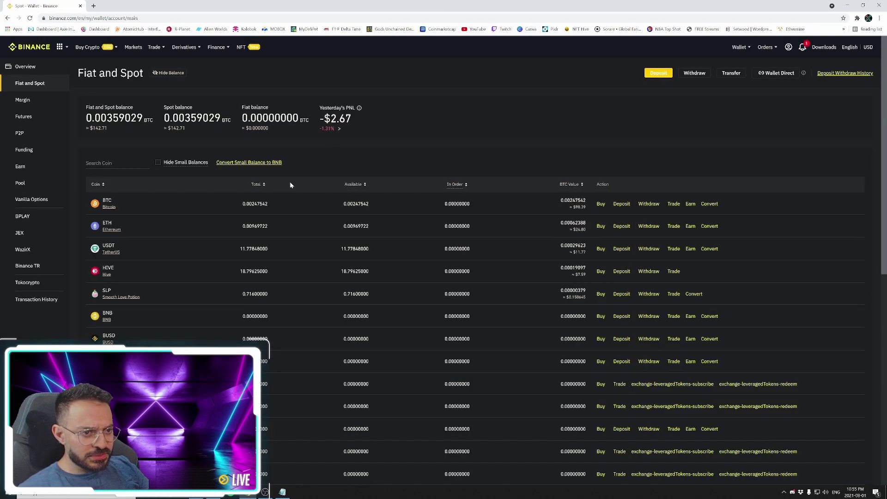
scroll(265, 184, "down", 1)
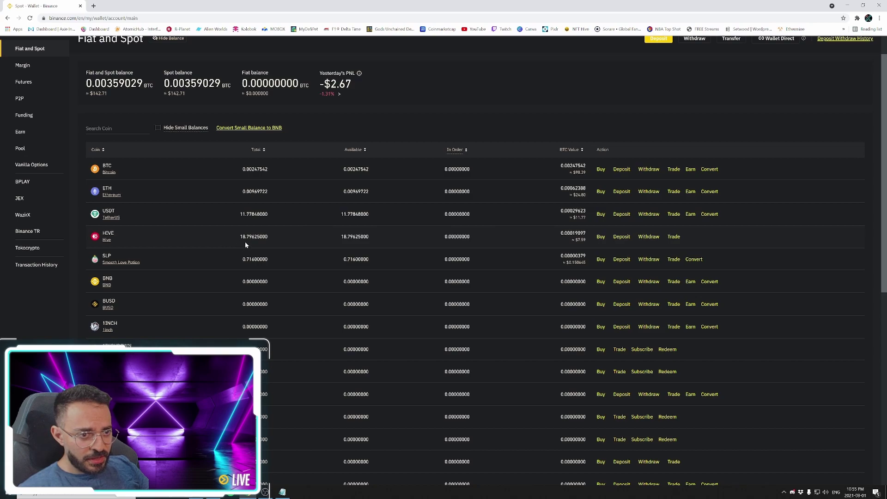